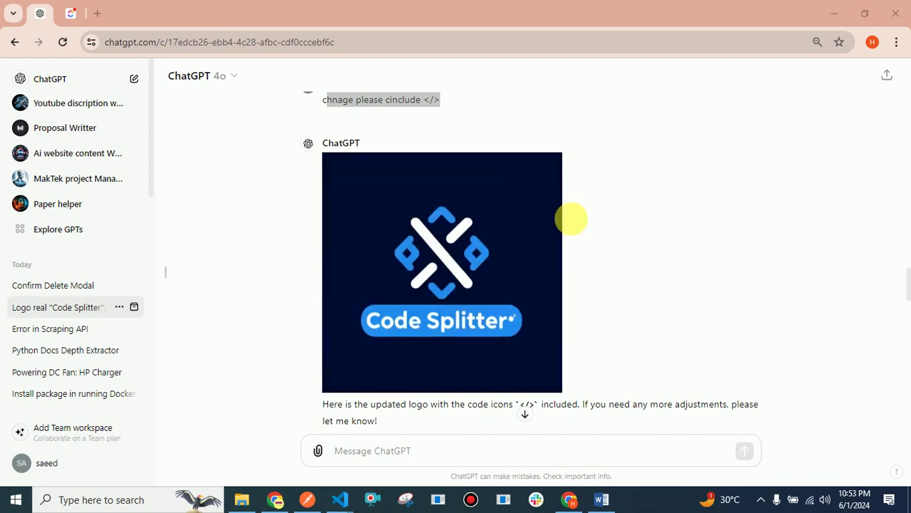
- Scroll up past the earlier logo versions toward the first realistic 'Code Splitter' YouTube logo request
scroll(591, 217, up, 3)
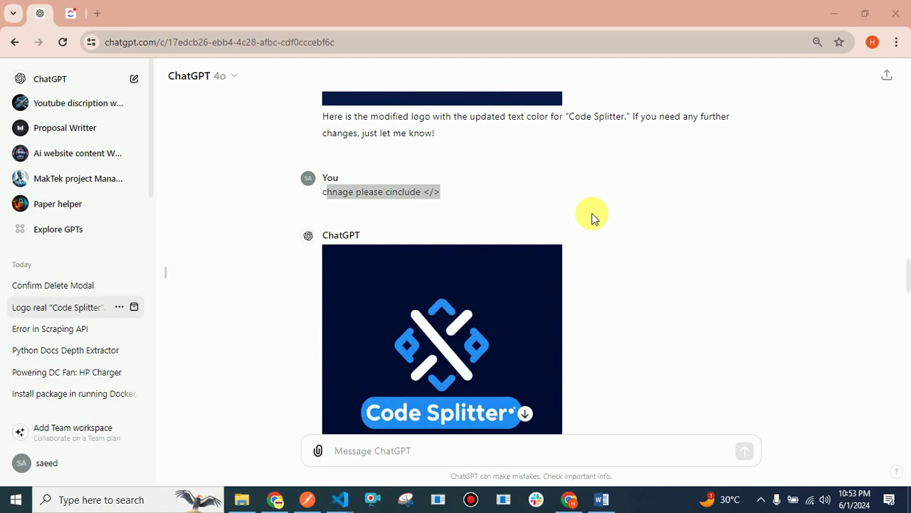
scroll(545, 180, up, 15)
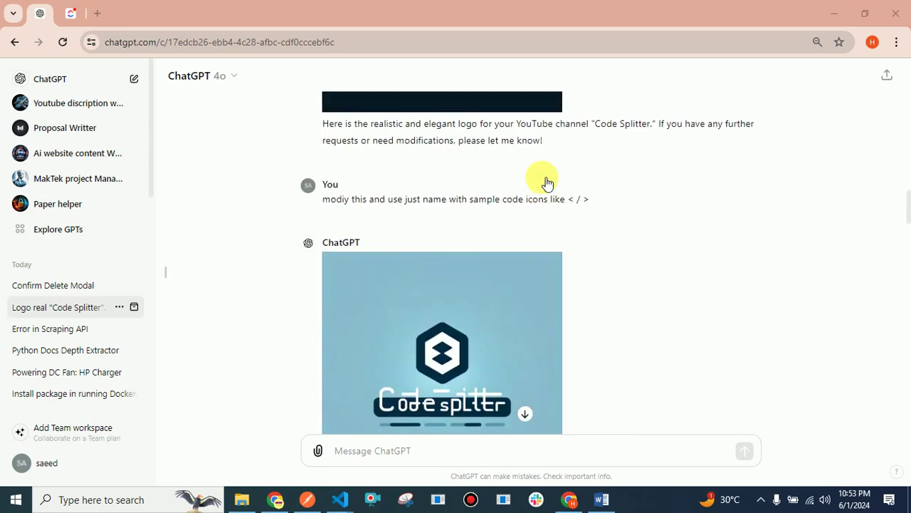
scroll(547, 183, up, 15)
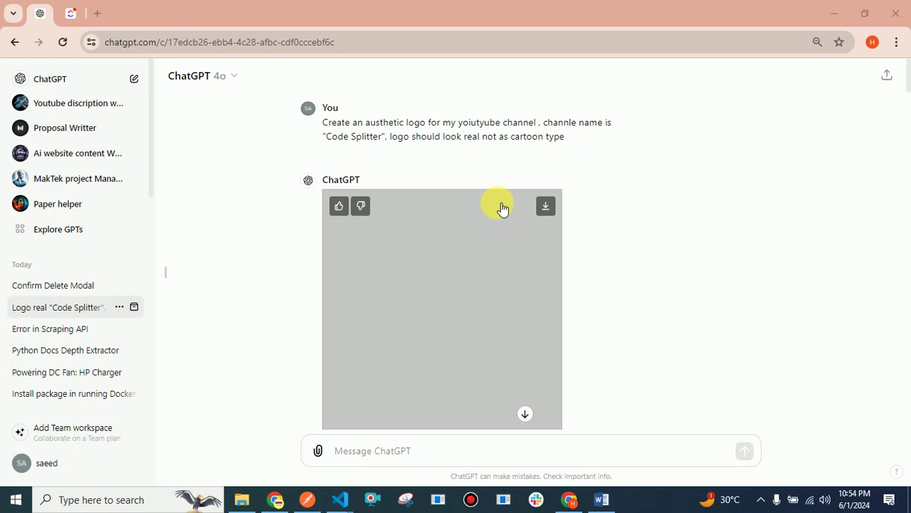
- Scroll down to ChatGPT's caption presenting the first 'Code Splitter' logo and offering adjustments
scroll(420, 249, down, 1)
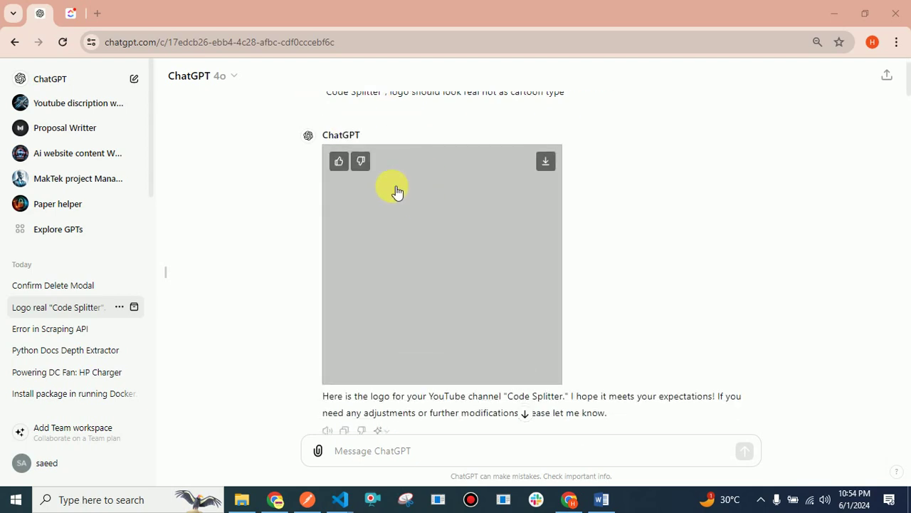
- Open the DALL-E 20.51.46 circuit-board logo from Code Spliiter full screen in Photos and zoom
click(242, 500)
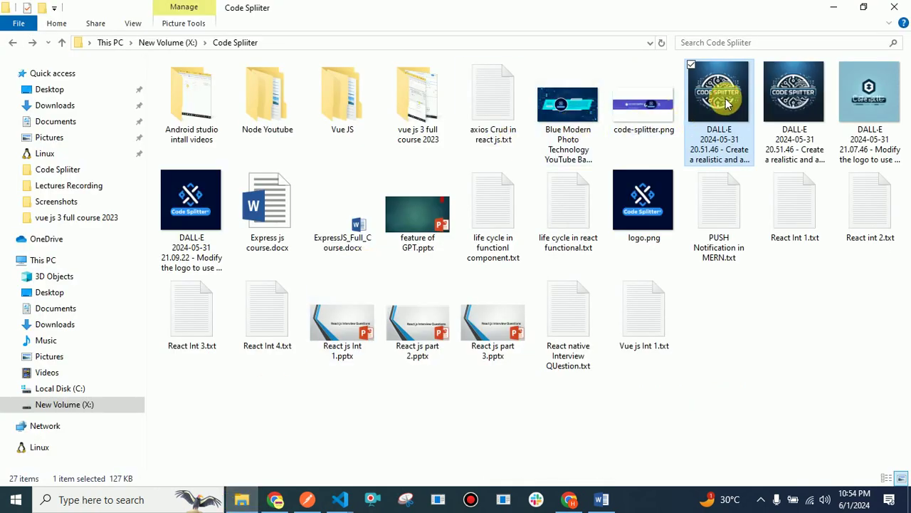
double_click(727, 104)
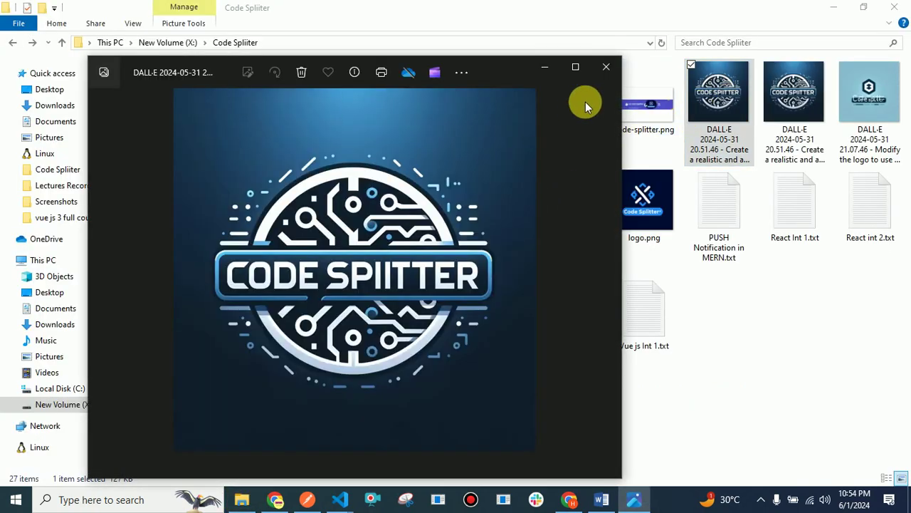
click(576, 66)
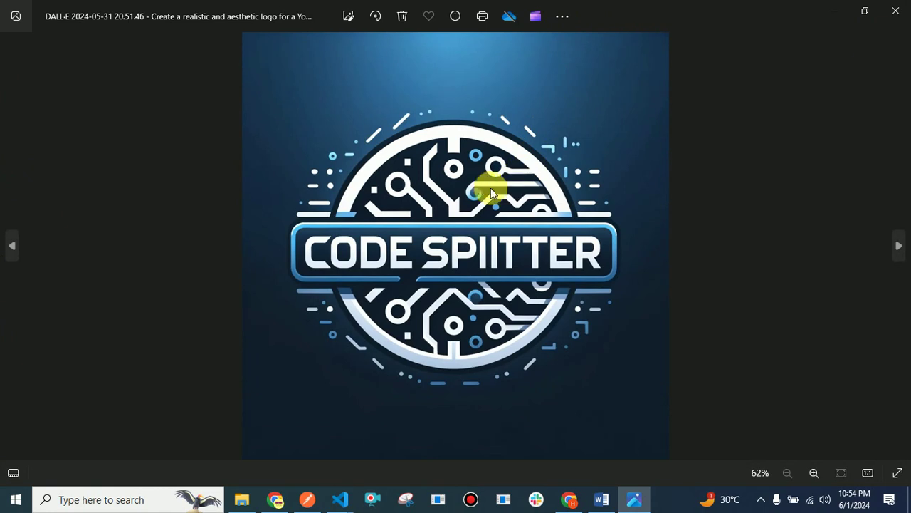
scroll(466, 193, up, 3)
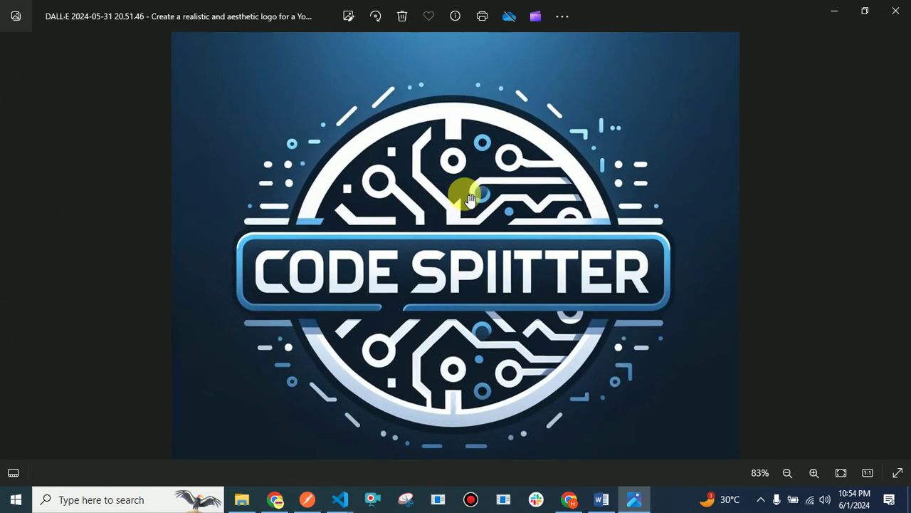
scroll(466, 196, down, 3)
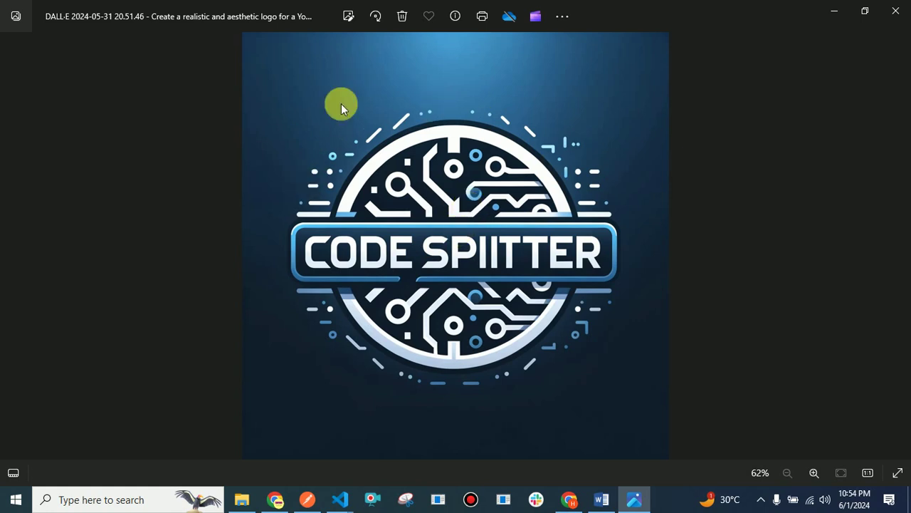
- Close the Photos viewer and return to the ChatGPT logo conversation
click(896, 10)
click(276, 500)
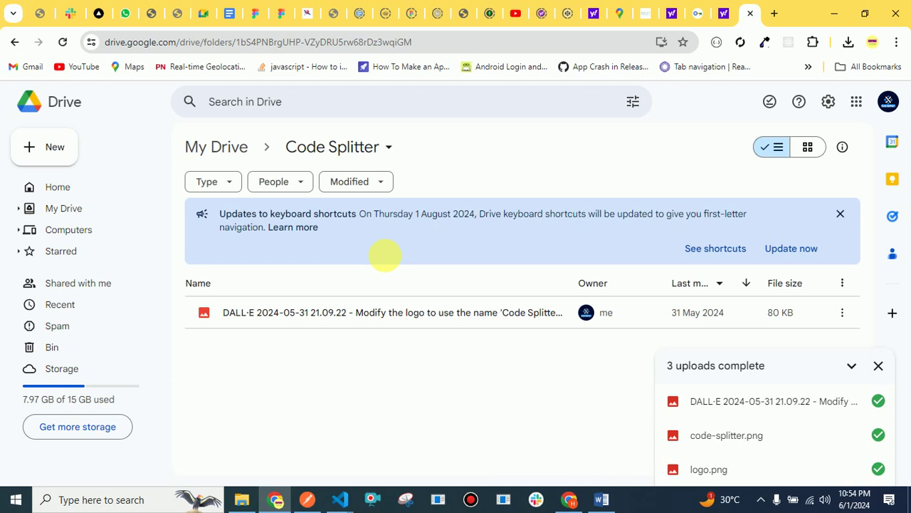
click(561, 499)
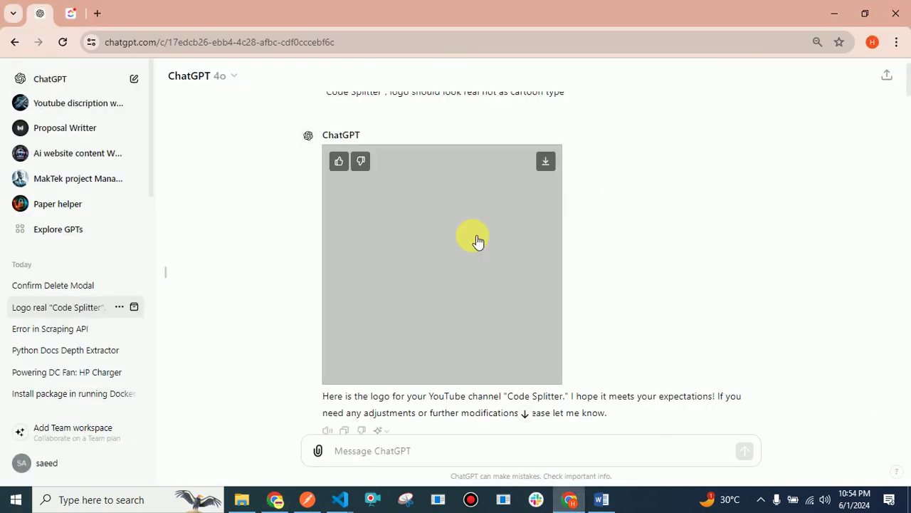
- Scroll down to the 'CS' initials logo request, then bring back the Code Spliiter folder
scroll(474, 238, down, 3)
scroll(475, 252, down, 1)
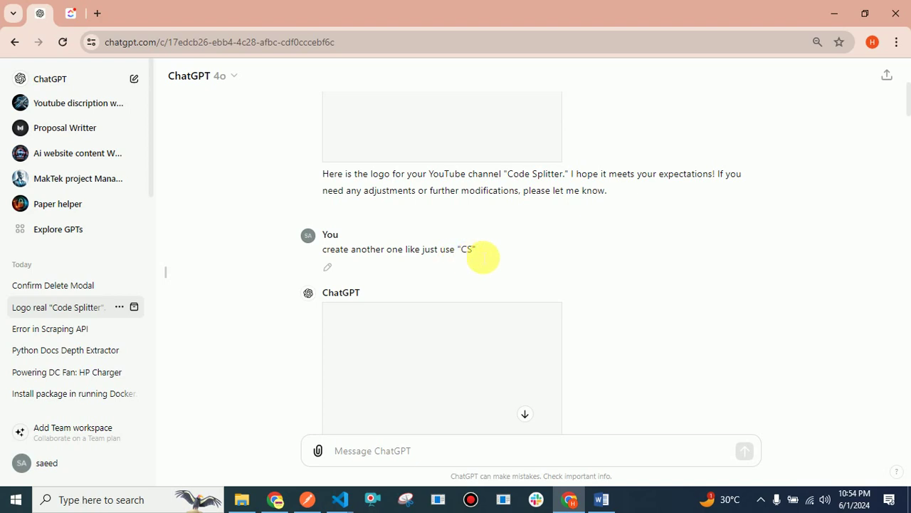
scroll(480, 255, down, 1)
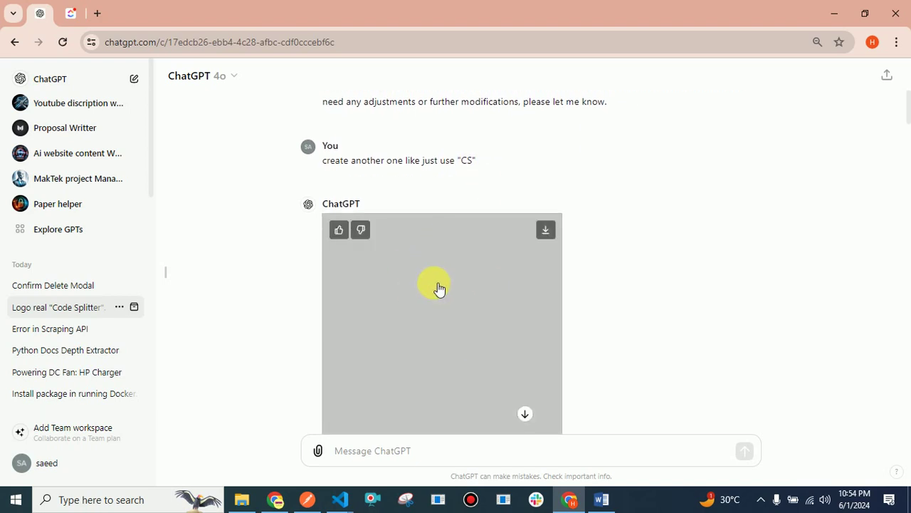
click(242, 500)
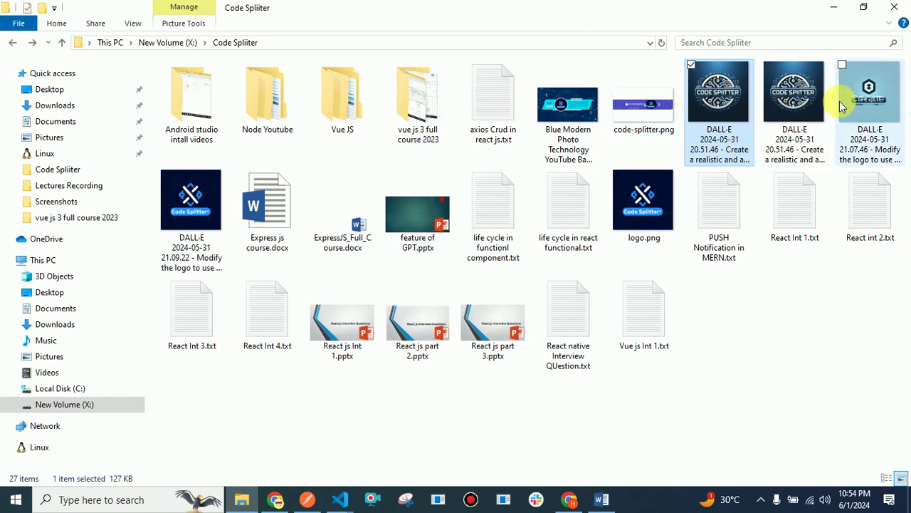
click(82, 107)
scroll(529, 215, down, 1)
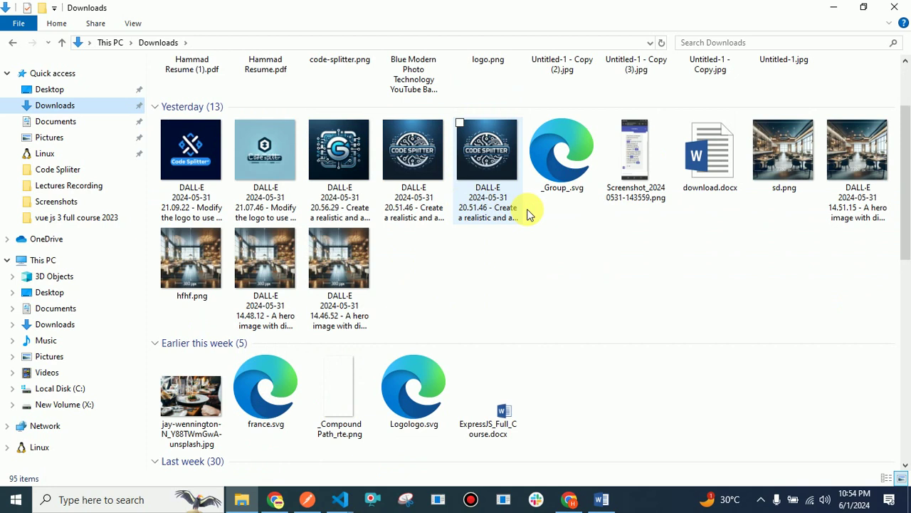
click(329, 151)
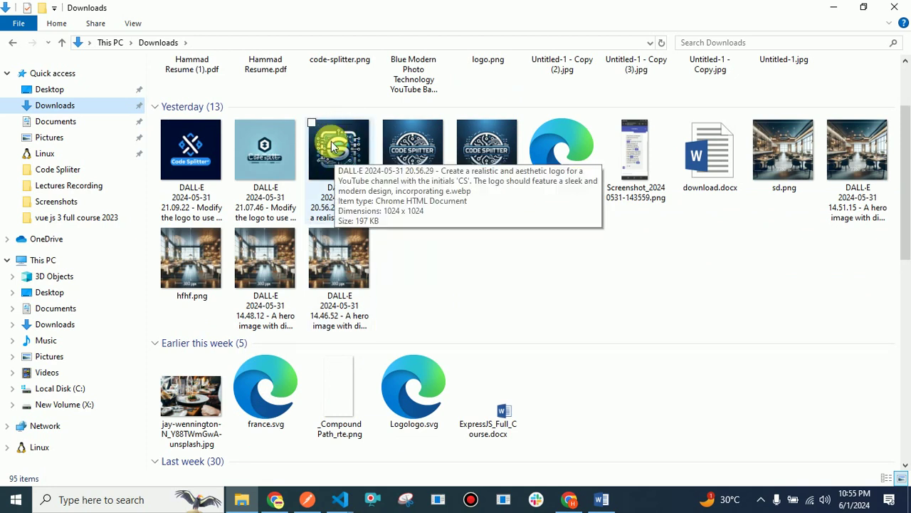
click(275, 499)
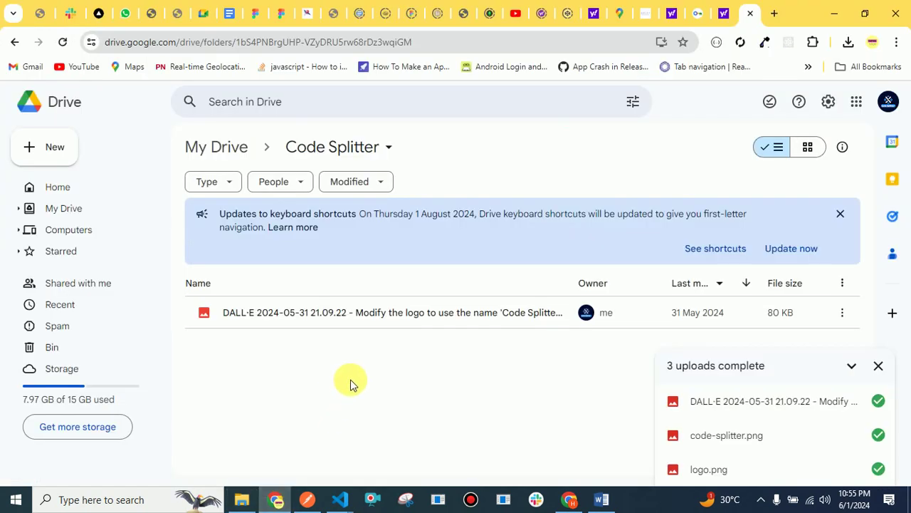
click(569, 499)
scroll(445, 276, down, 2)
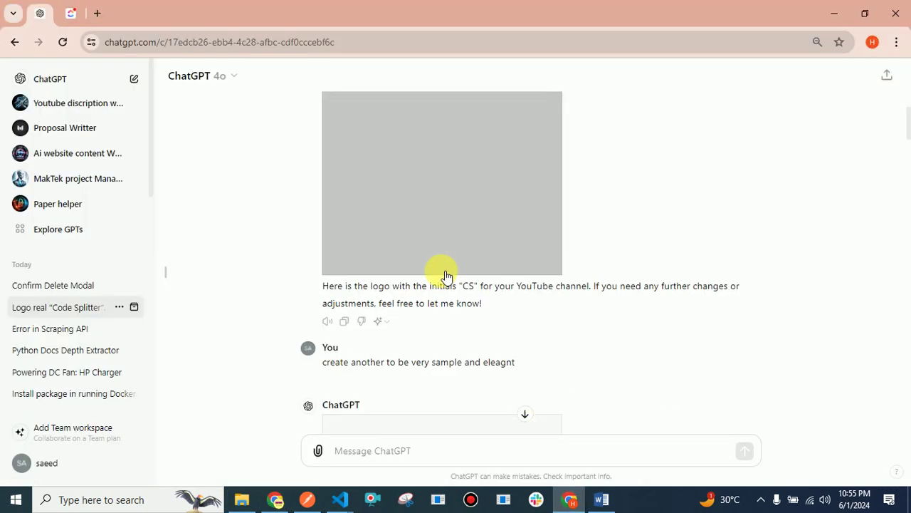
scroll(420, 283, down, 2)
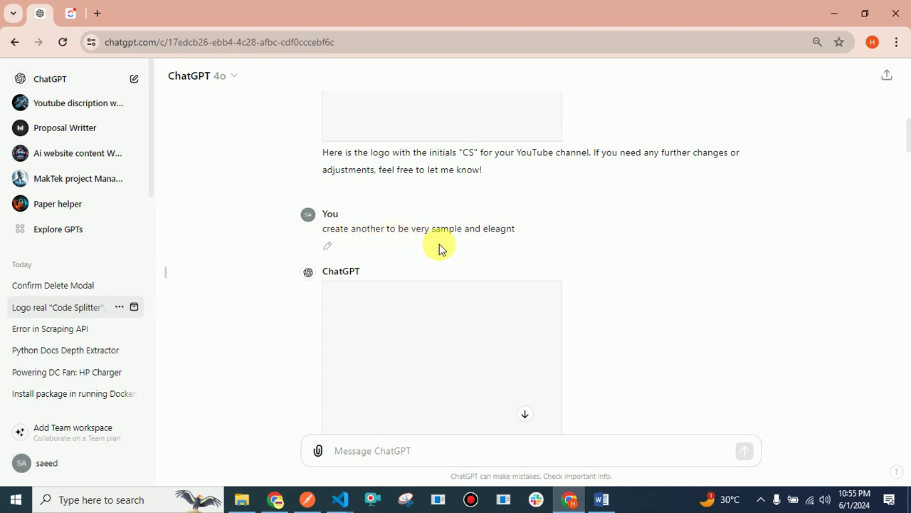
scroll(471, 250, down, 3)
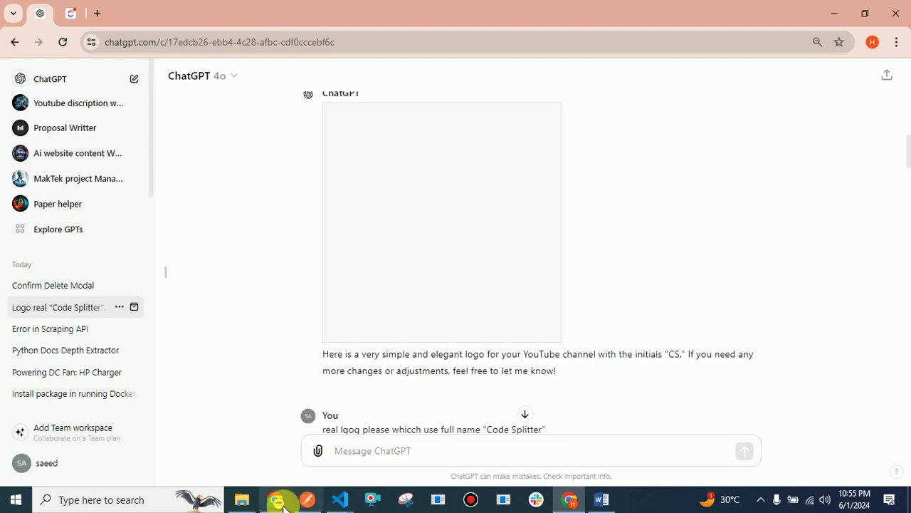
- Browse the saved logos in Downloads, then pass through the Drive Code Splitter folder back to ChatGPT
click(242, 499)
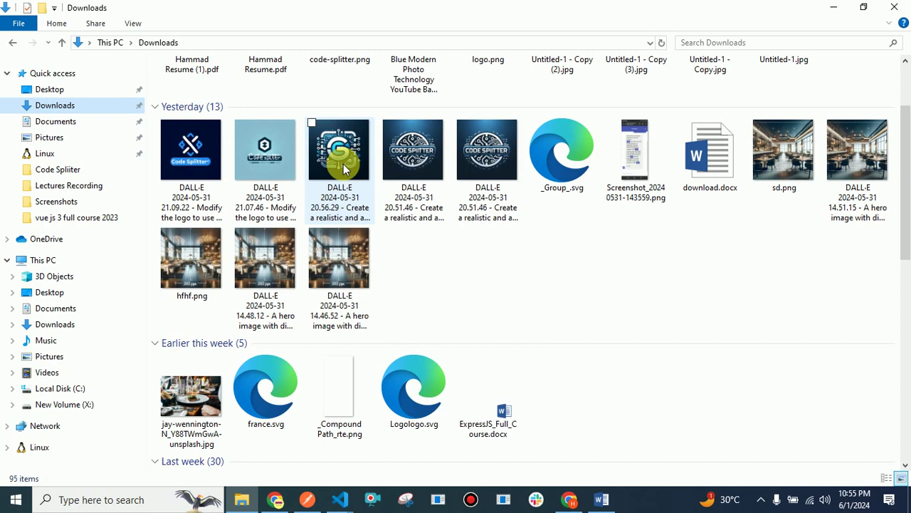
scroll(344, 164, up, 2)
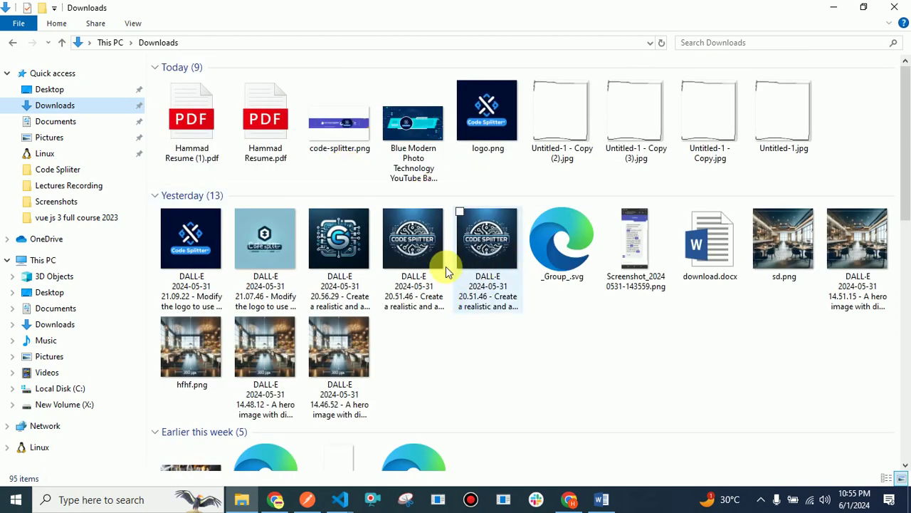
scroll(356, 267, down, 4)
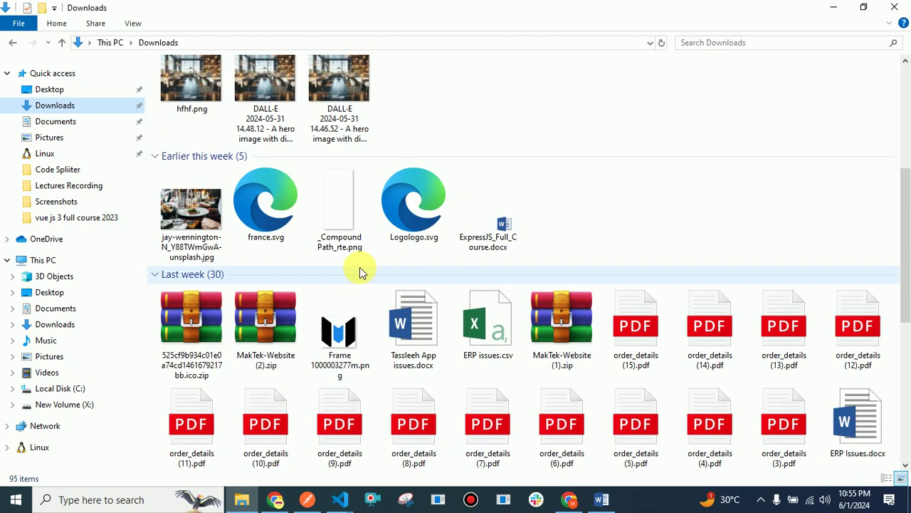
scroll(360, 267, up, 4)
click(275, 499)
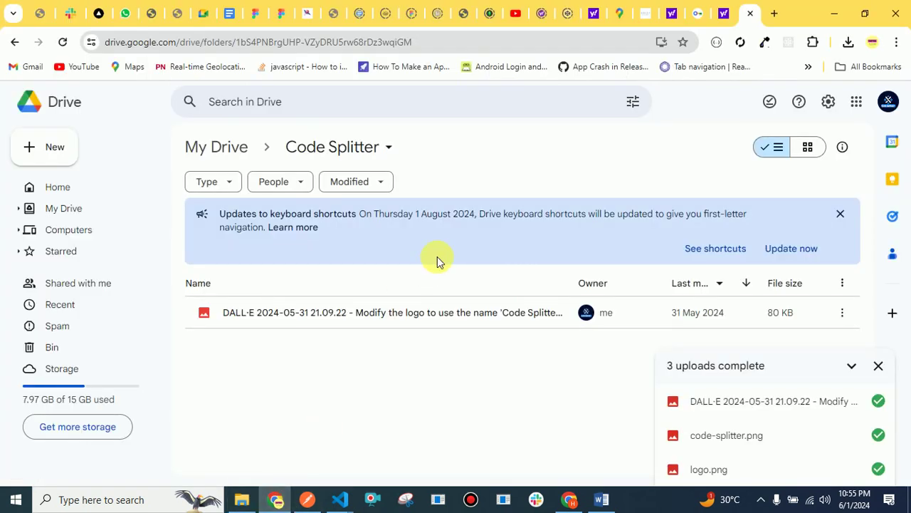
click(570, 499)
- Scroll down to the 'modiy this...' code-icons request and its light-blue 'Code Splitter' logo
scroll(553, 339, down, 5)
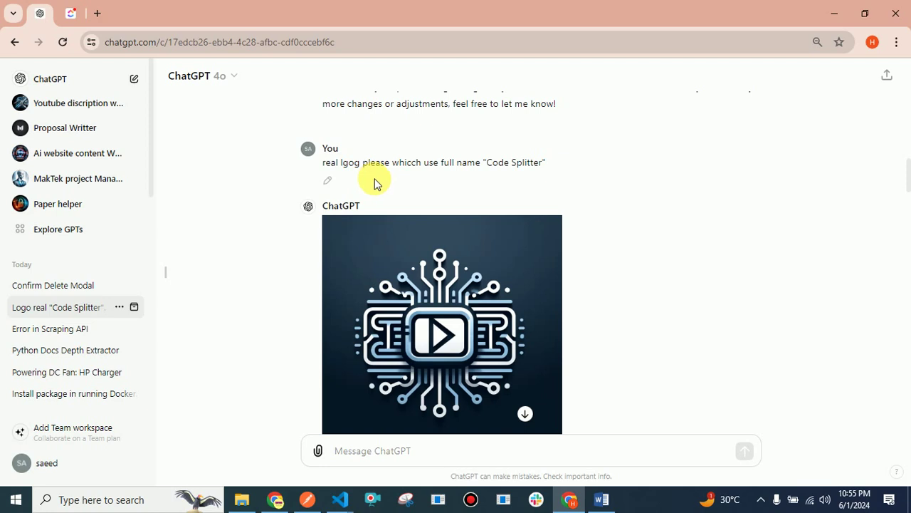
scroll(424, 263, down, 1)
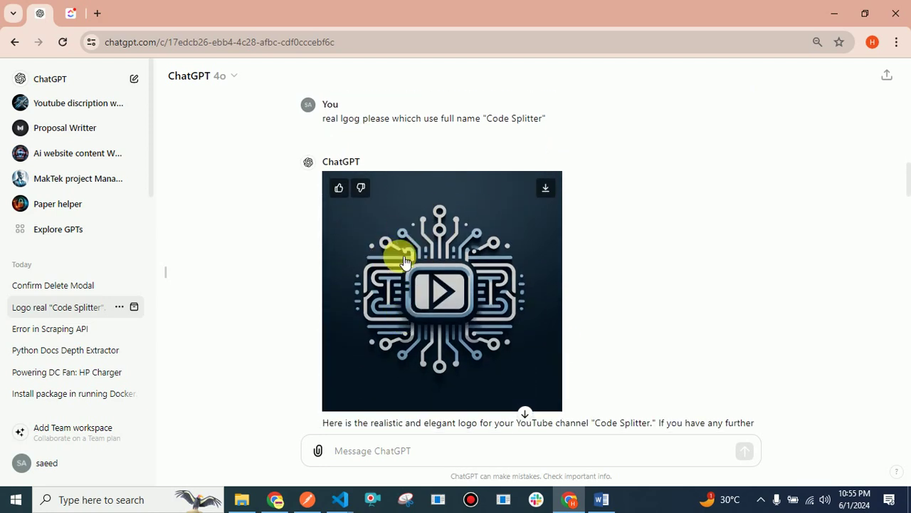
scroll(406, 256, down, 5)
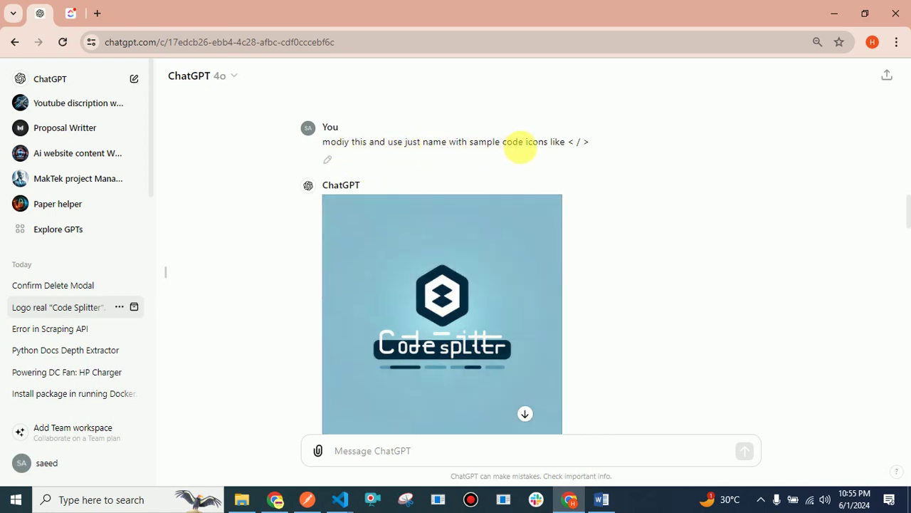
drag(590, 141, 571, 172)
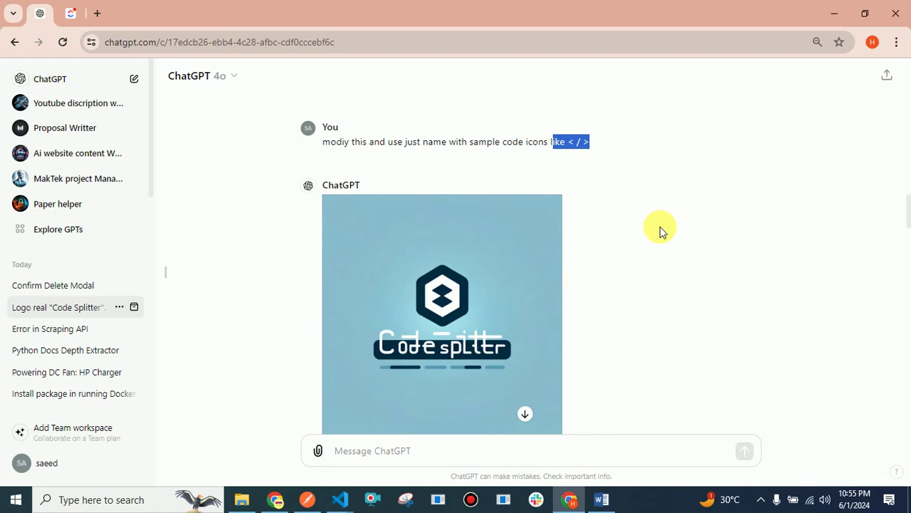
mouse_move(437, 360)
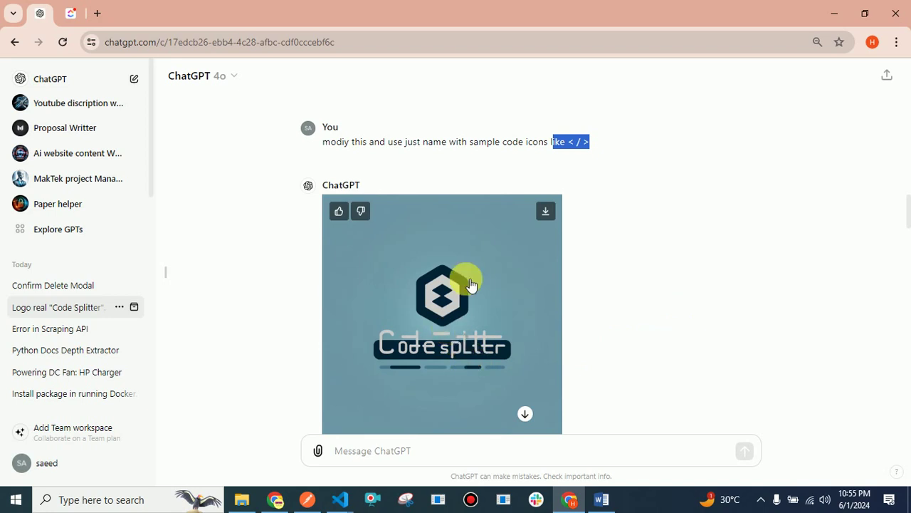
scroll(488, 295, down, 4)
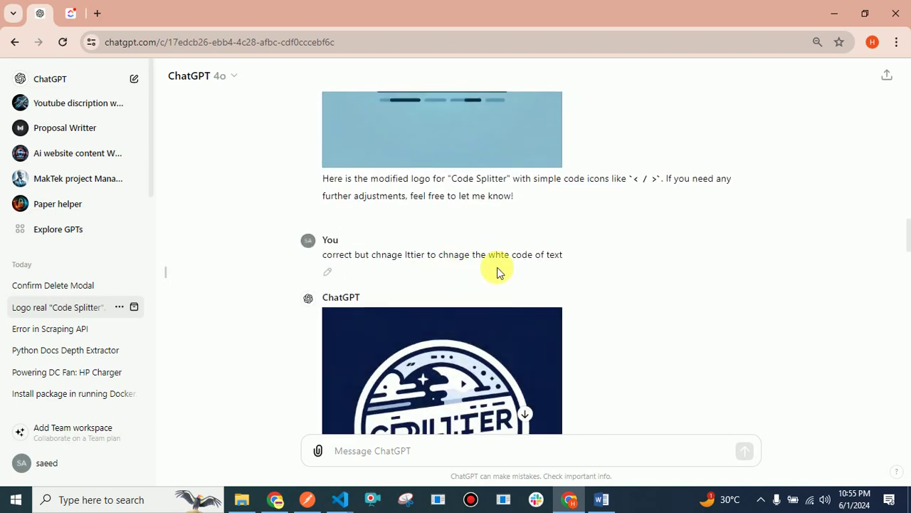
scroll(498, 271, down, 2)
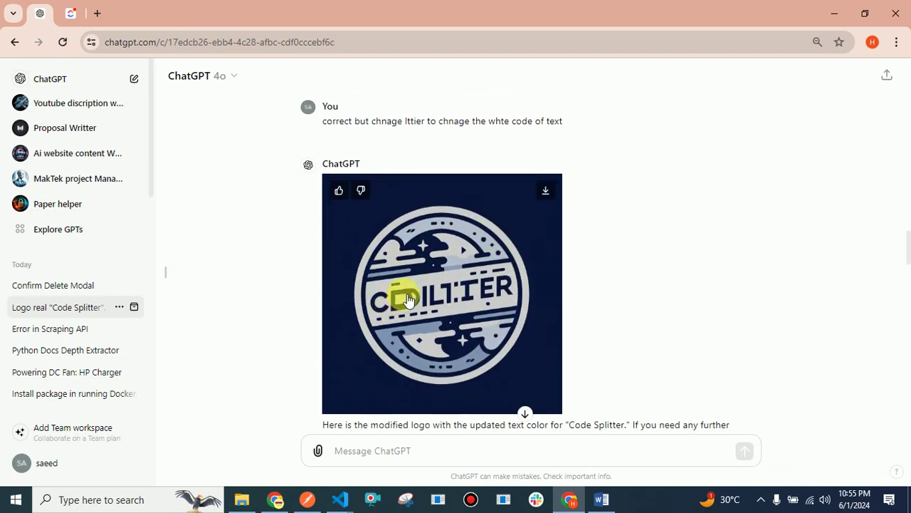
scroll(409, 298, down, 1)
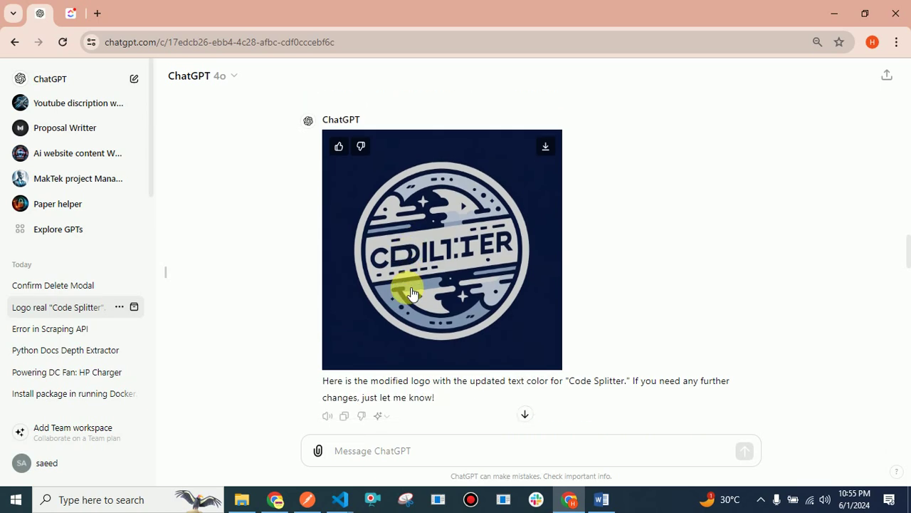
scroll(412, 292, down, 3)
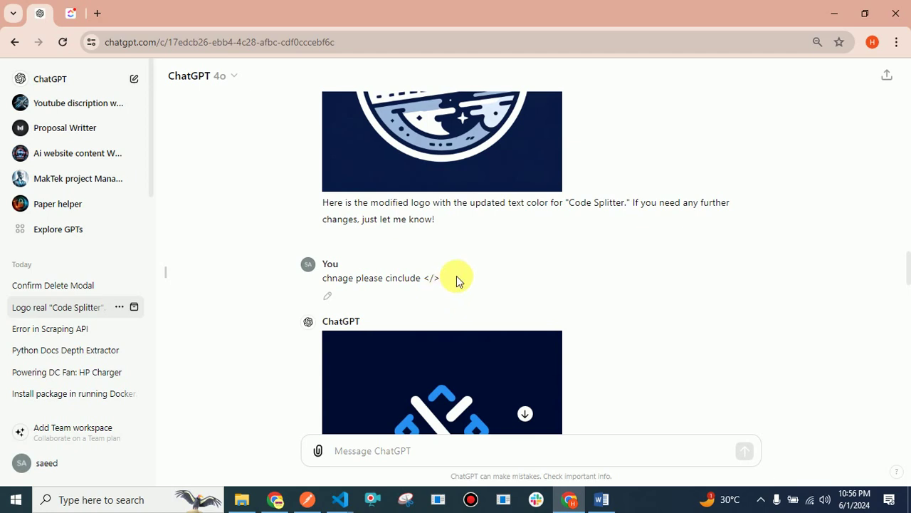
- Compare the badge logo with the final navy logo showing a blue </> X icon and name pill
scroll(456, 276, down, 2)
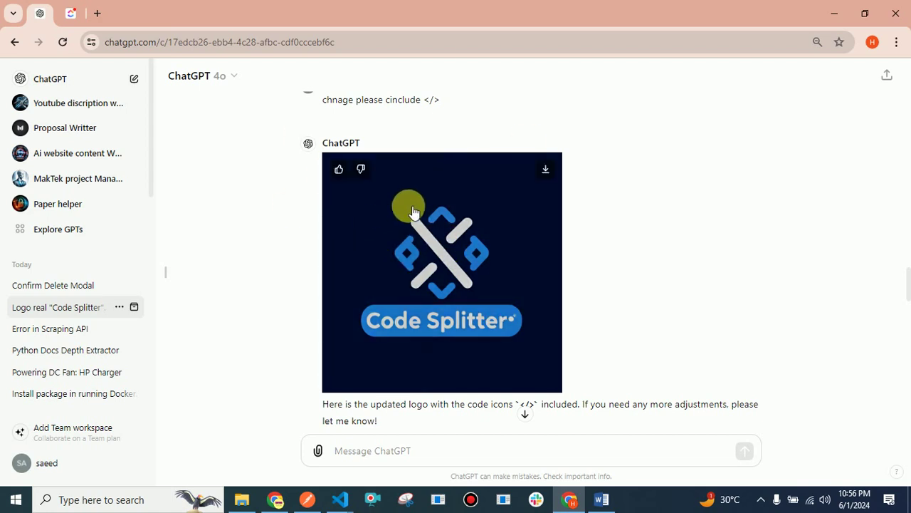
scroll(413, 209, up, 4)
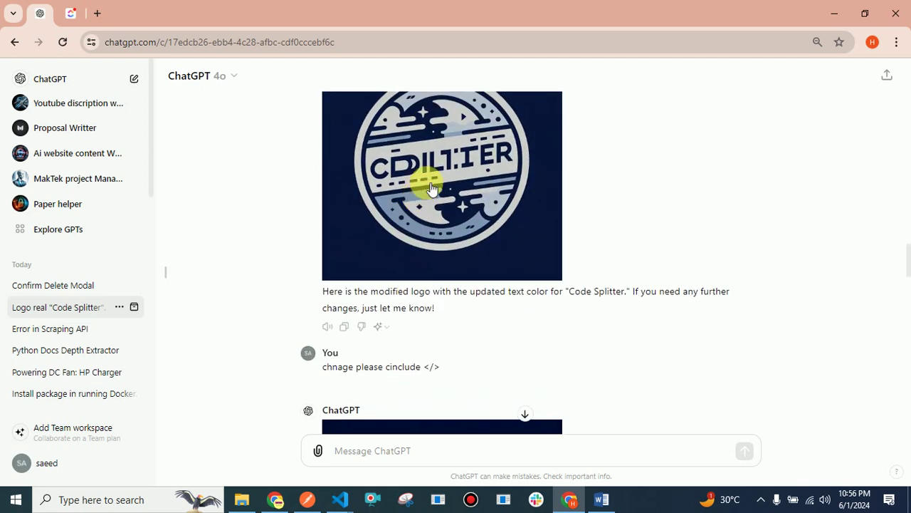
scroll(427, 214, down, 3)
scroll(442, 256, up, 5)
scroll(448, 213, down, 6)
scroll(454, 199, down, 2)
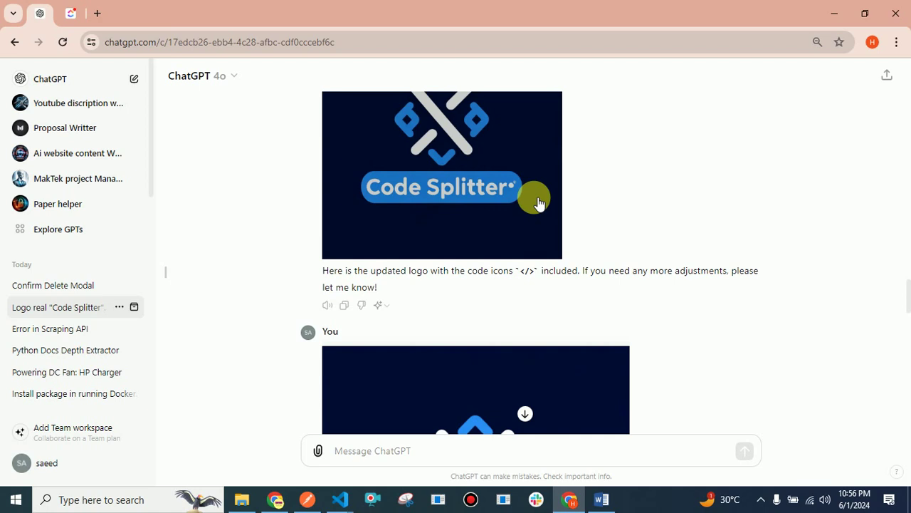
scroll(539, 203, up, 2)
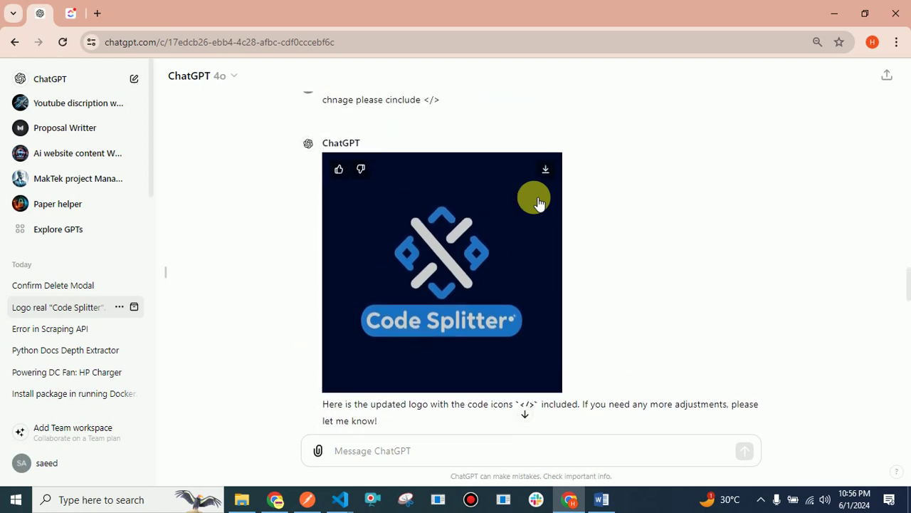